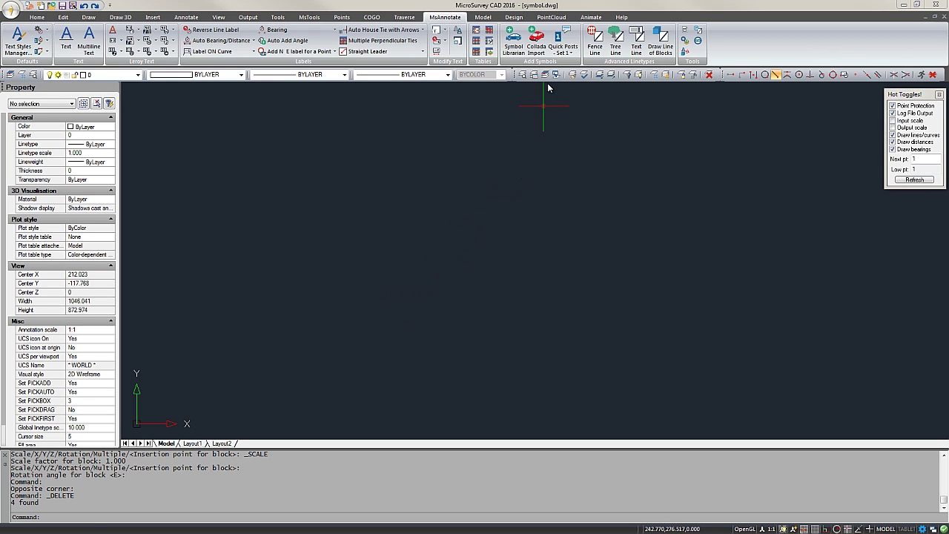
# Open the Symbol Librarian and preview the Feet collection's North Arrows, Trees and Posts symbols
pyautogui.click(513, 41)
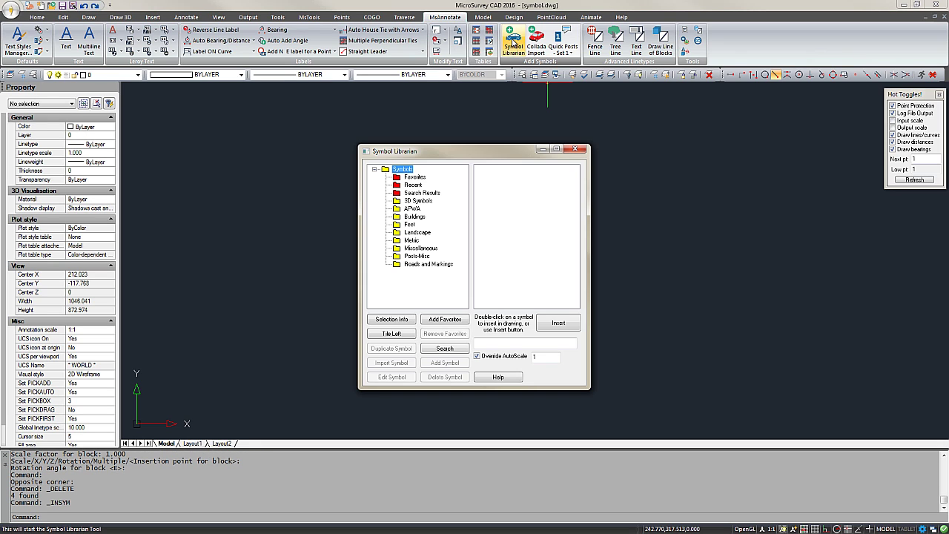
pyautogui.moveTo(457, 153); pyautogui.dragTo(453, 150)
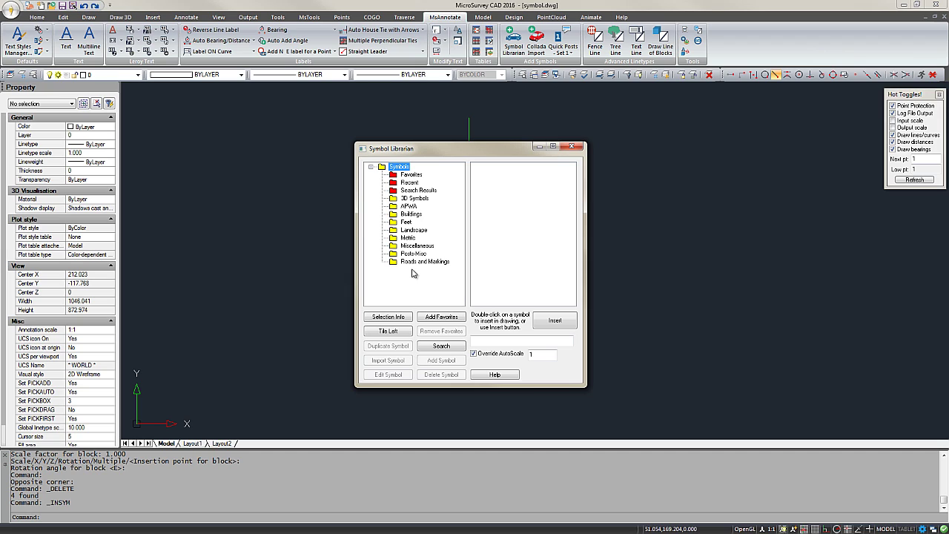
pyautogui.click(406, 222)
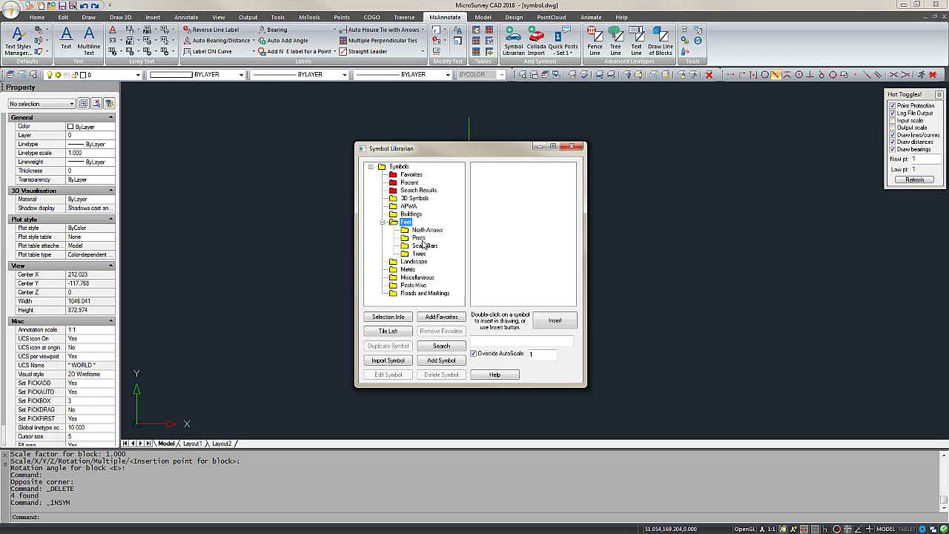
pyautogui.click(425, 230)
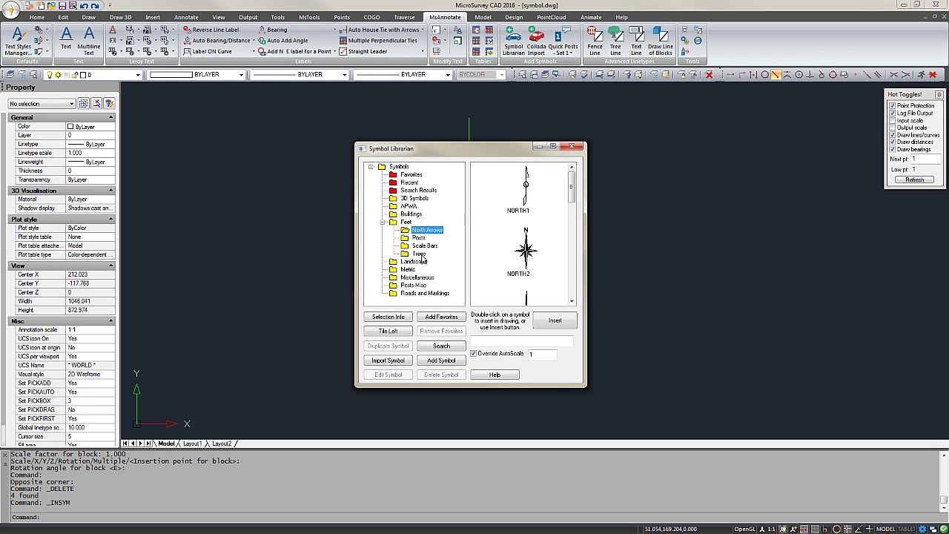
pyautogui.click(419, 254)
pyautogui.click(418, 238)
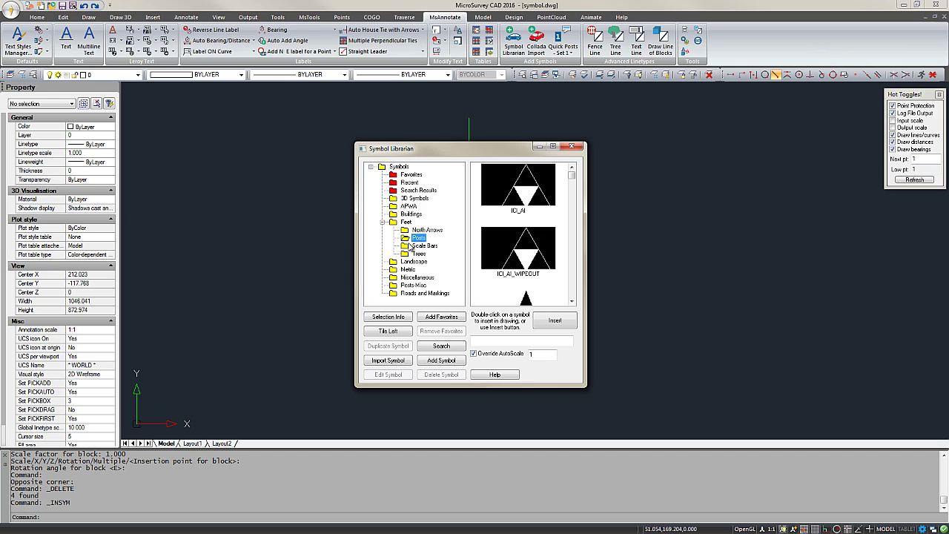
# Collapse and re-expand Feet to return to the North Arrows symbols
pyautogui.click(382, 223)
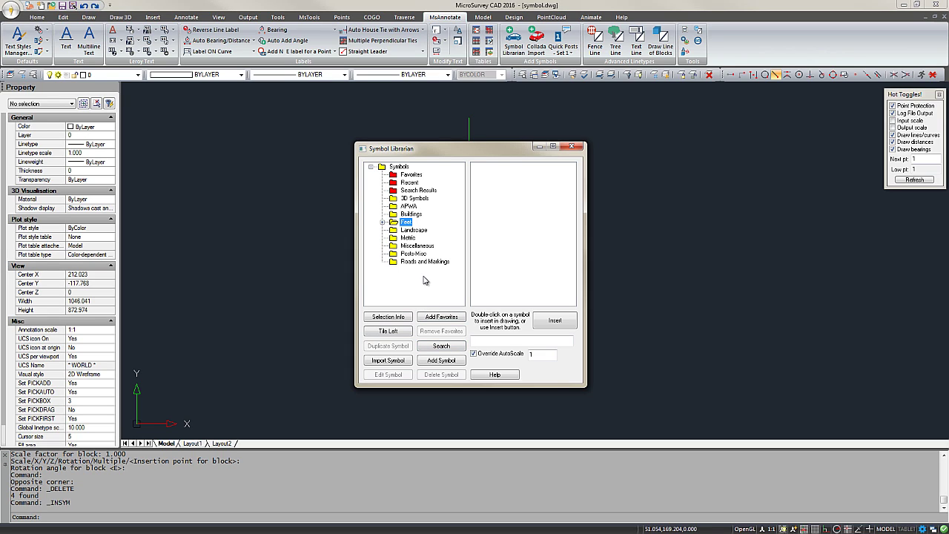
pyautogui.click(383, 223)
pyautogui.click(435, 230)
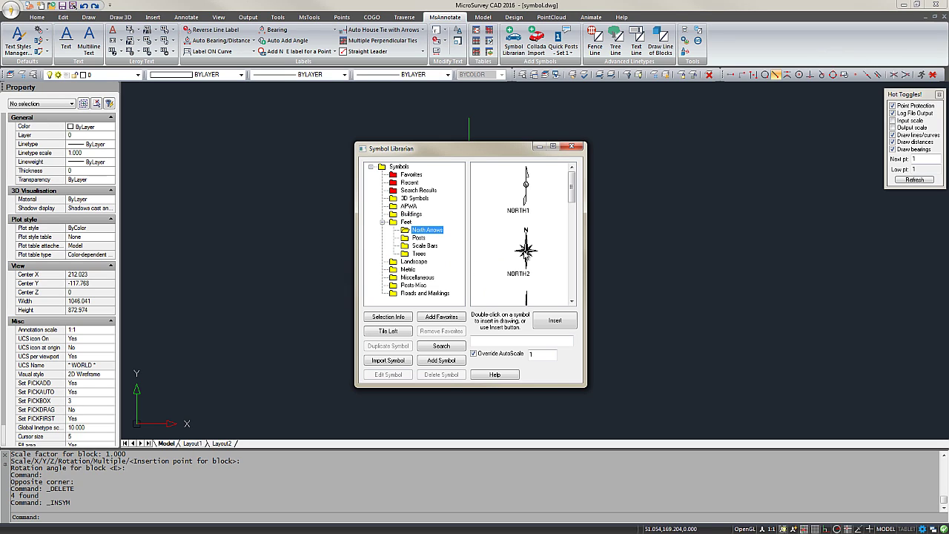
# Insert NORTH2 at scale 1 in the drawing's upper right, keeping the upright rotation
pyautogui.click(526, 252)
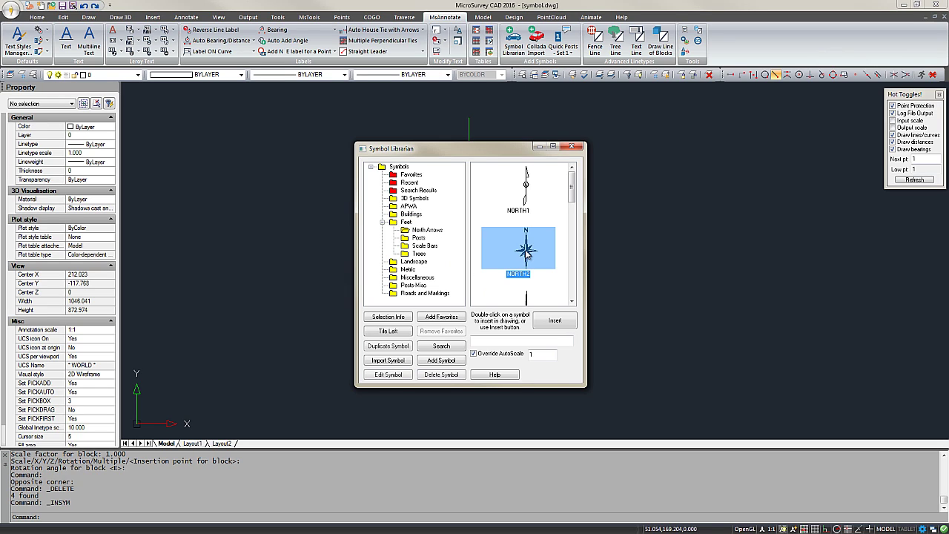
pyautogui.click(547, 320)
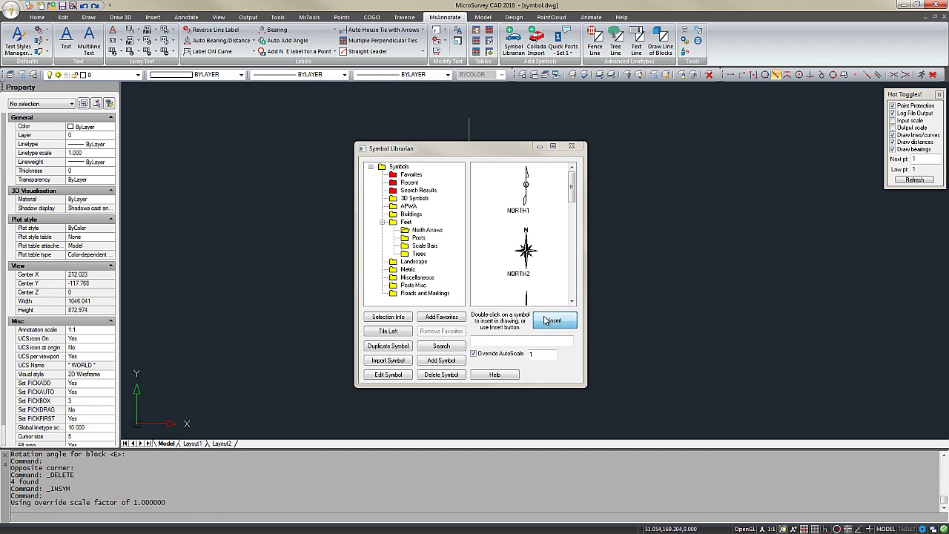
pyautogui.click(662, 198)
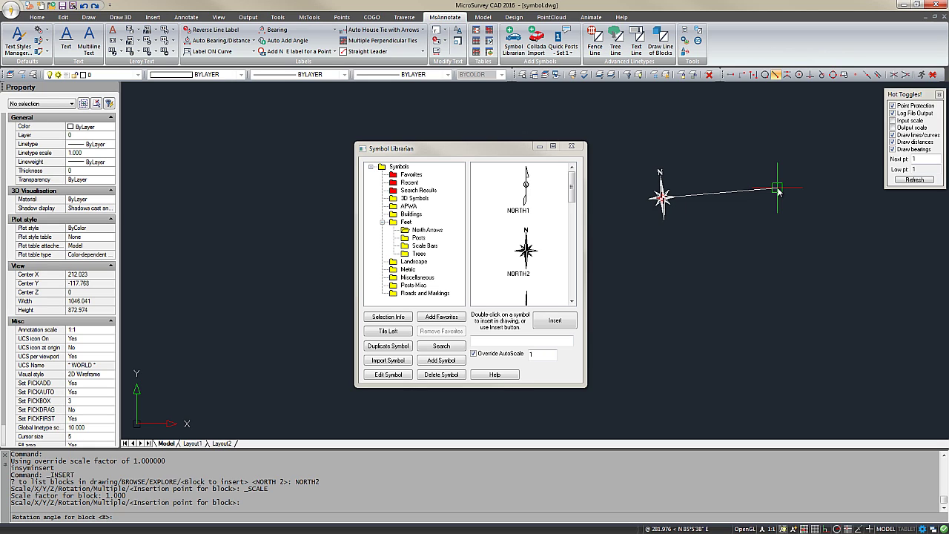
pyautogui.press('Return')
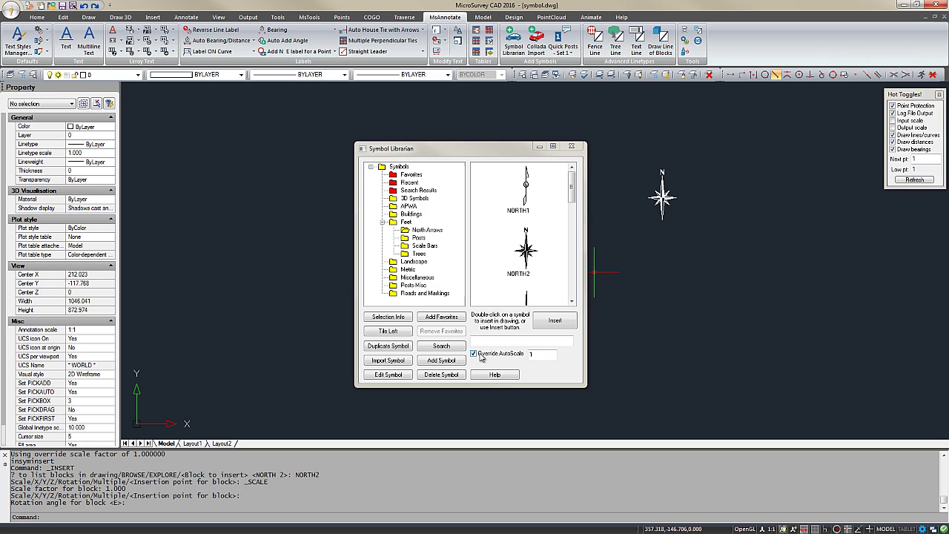
# Set Override AutoScale to 2 and insert another NORTH2 just right of the first arrow
pyautogui.doubleClick(528, 354)
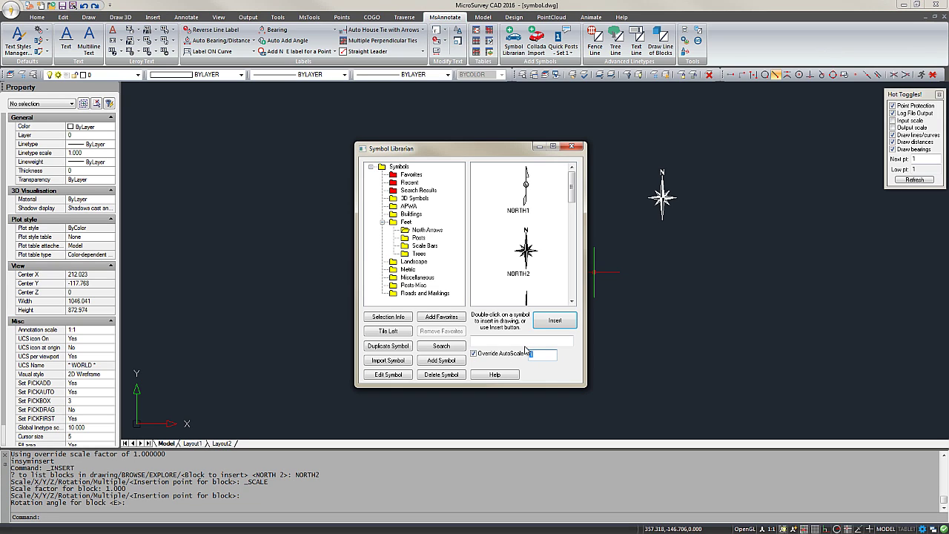
pyautogui.write('2')
pyautogui.click(526, 251)
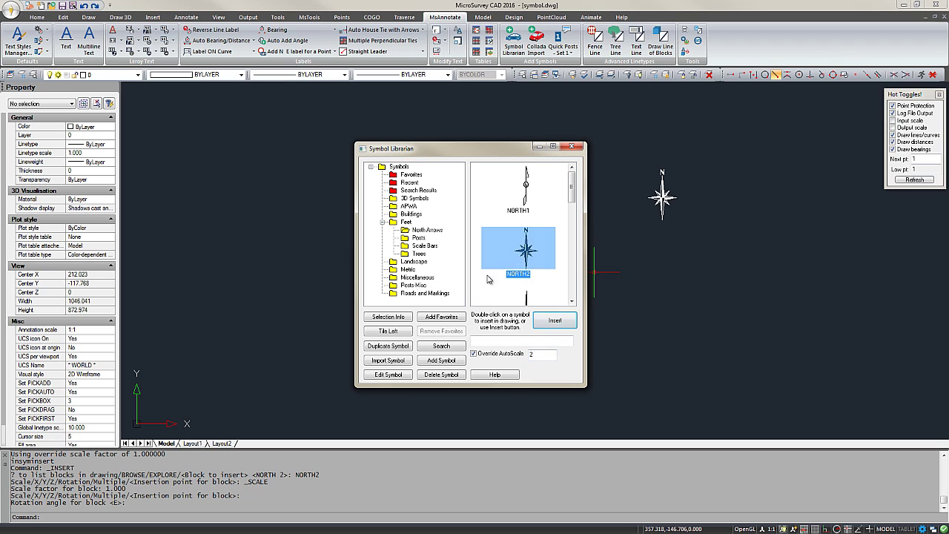
pyautogui.click(549, 321)
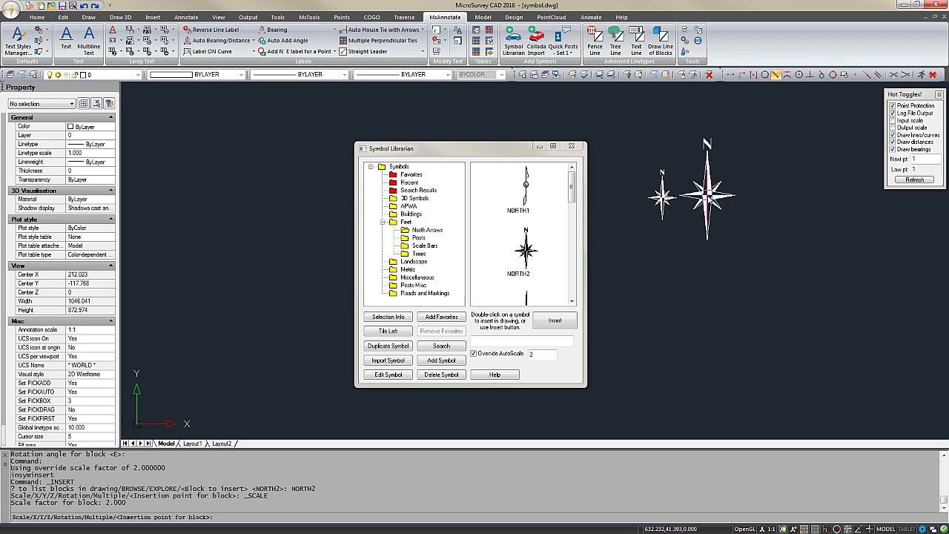
pyautogui.click(707, 198)
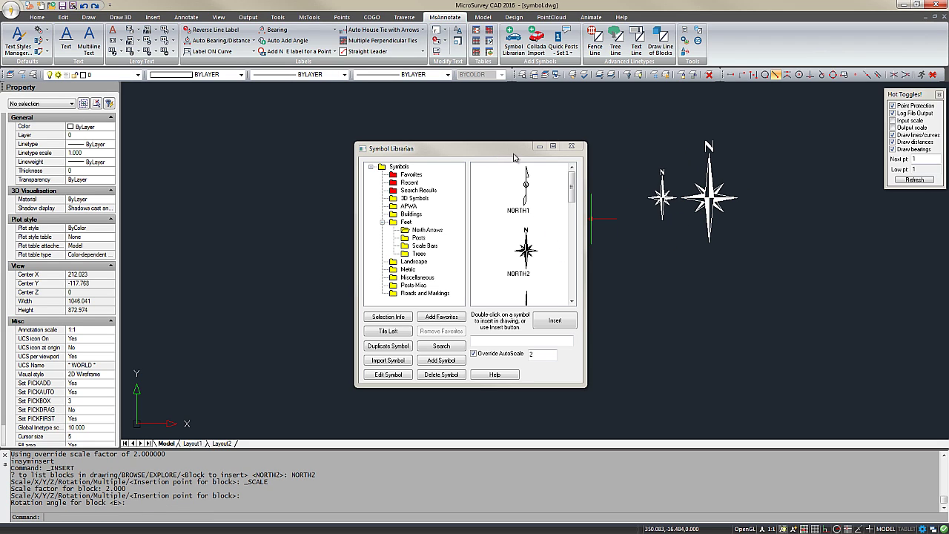
# Add NORTH1 to Favorites with Add current, then select it in the Favorites folder
pyautogui.click(524, 207)
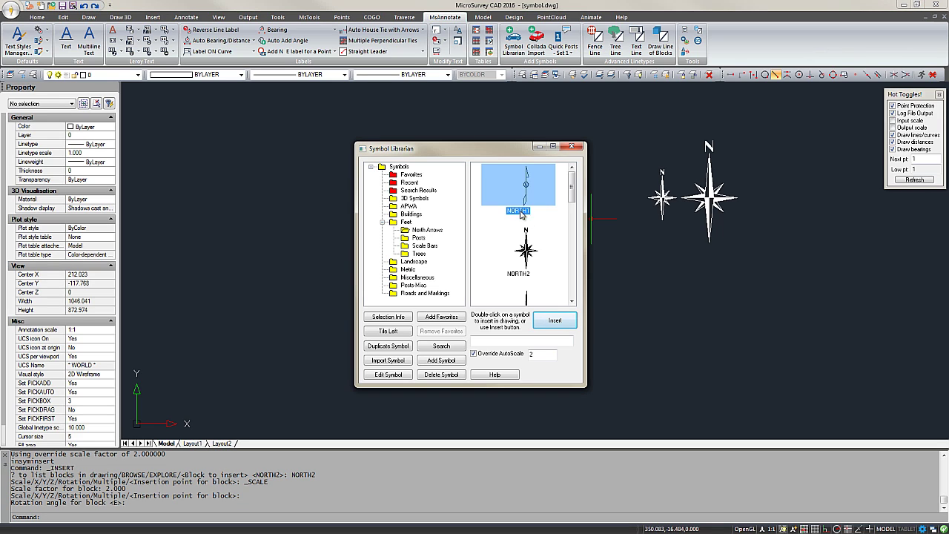
pyautogui.click(438, 321)
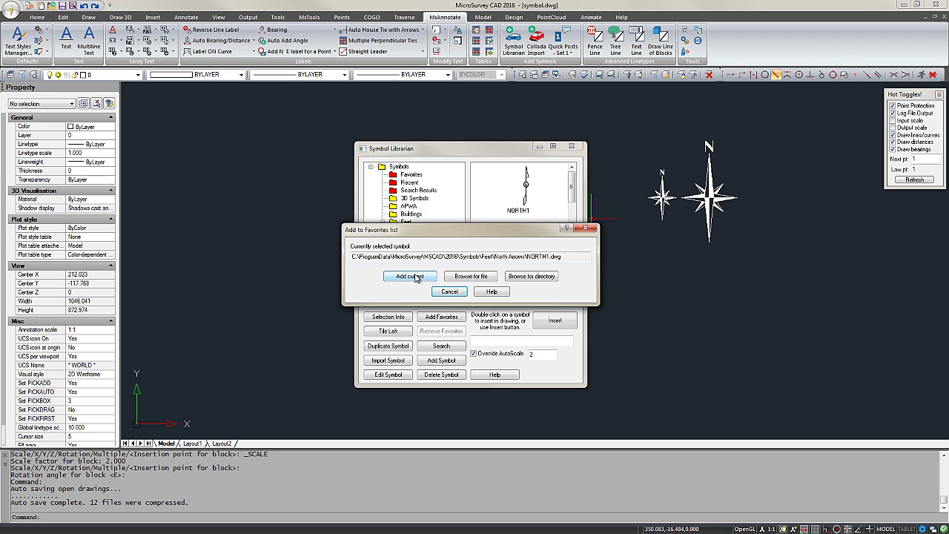
pyautogui.click(410, 277)
pyautogui.click(412, 175)
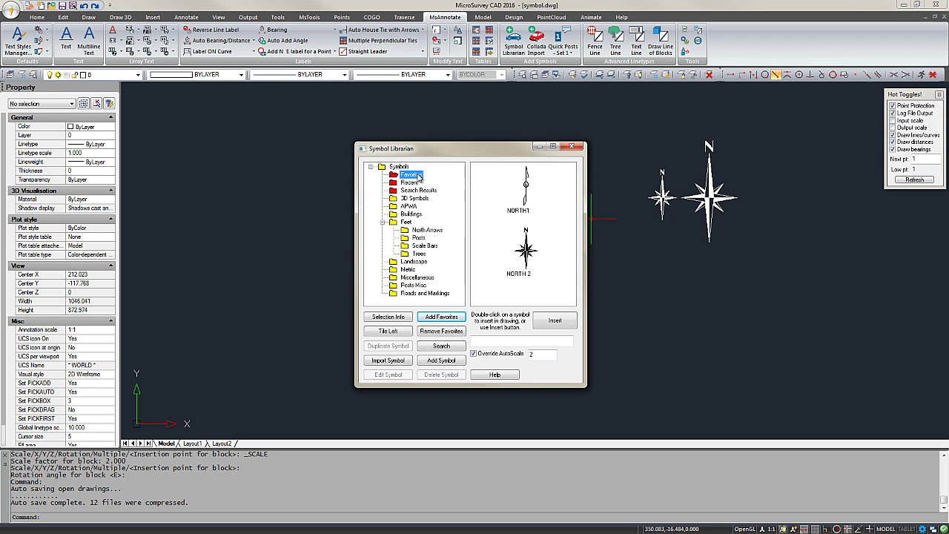
pyautogui.click(523, 200)
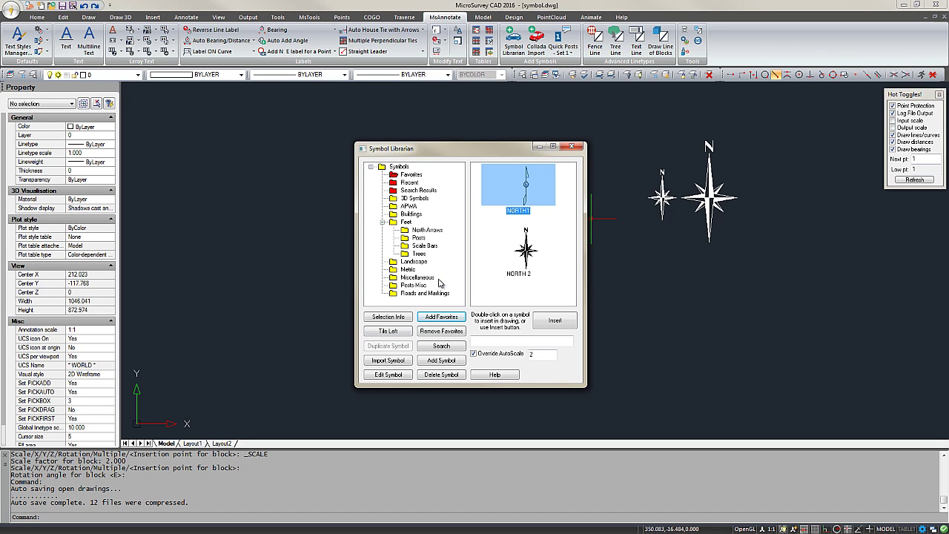
# Search the library for 'tree', review the search results, then preview the Trees collection
pyautogui.click(474, 341)
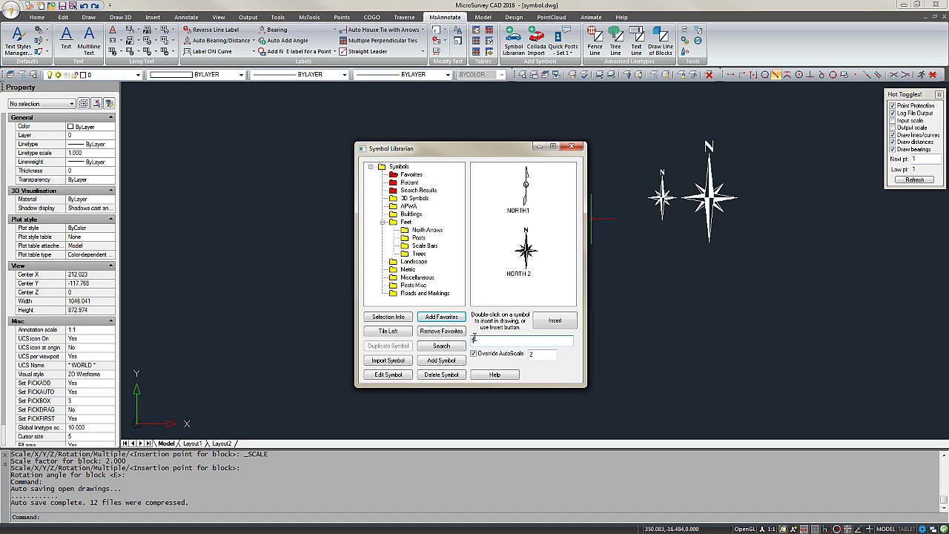
pyautogui.write('tree')
pyautogui.click(436, 347)
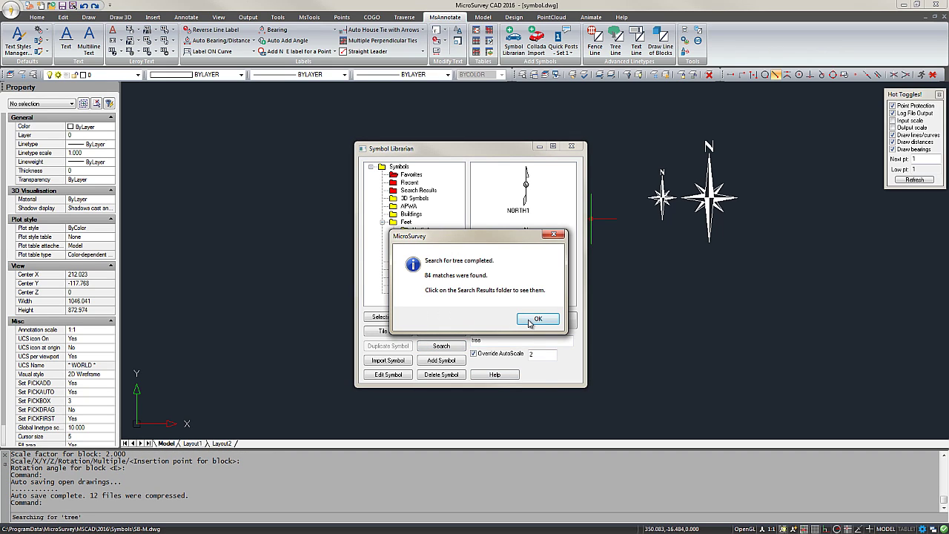
pyautogui.click(535, 319)
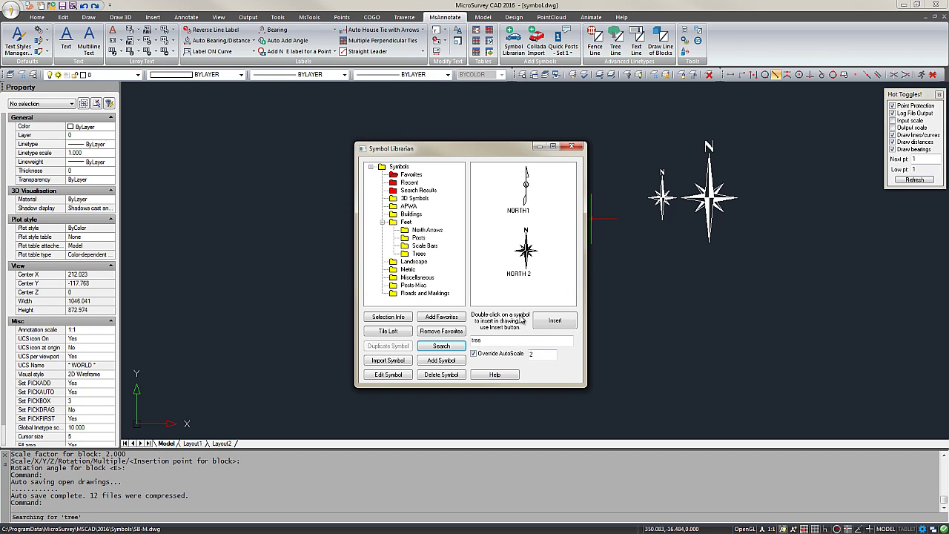
pyautogui.click(419, 191)
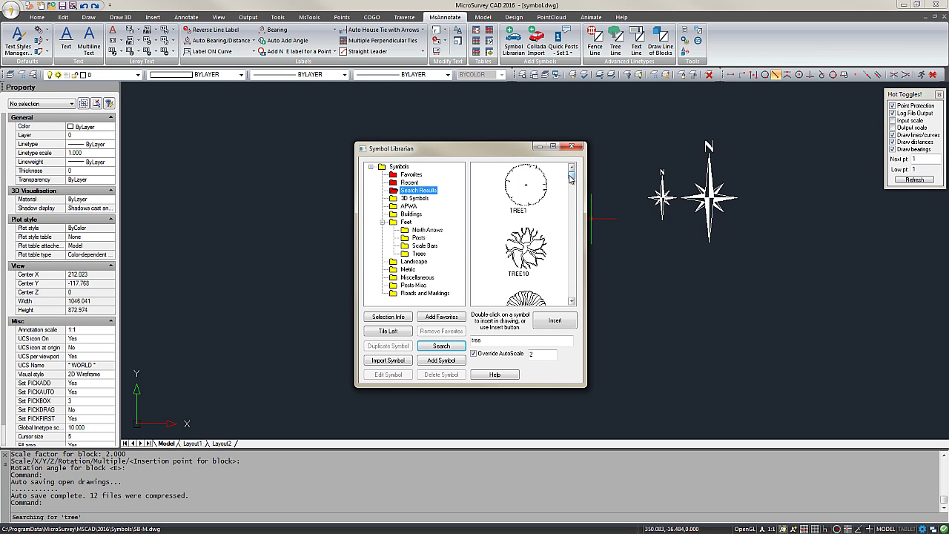
pyautogui.moveTo(571, 176)
pyautogui.mouseDown()
pyautogui.moveTo(570, 226)
pyautogui.moveTo(570, 178)
pyautogui.mouseUp()
pyautogui.click(419, 254)
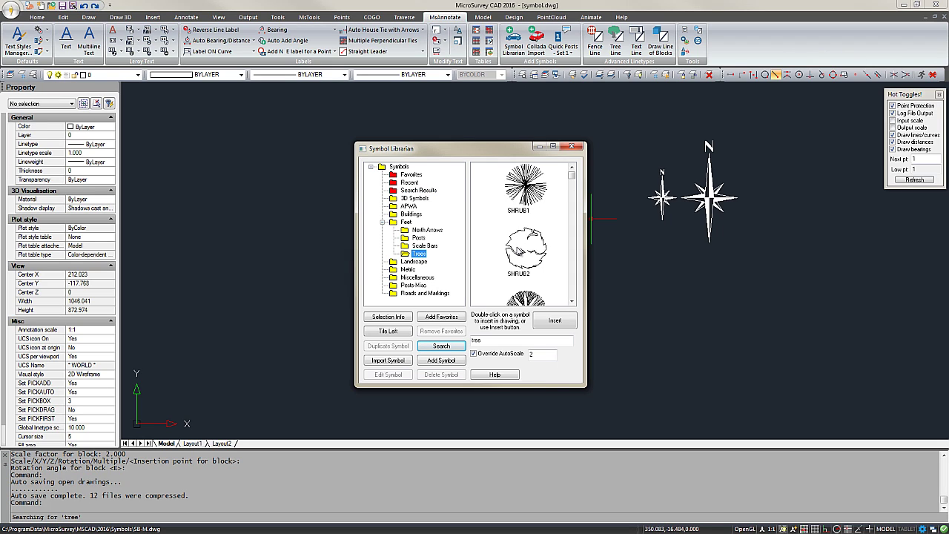
pyautogui.click(509, 248)
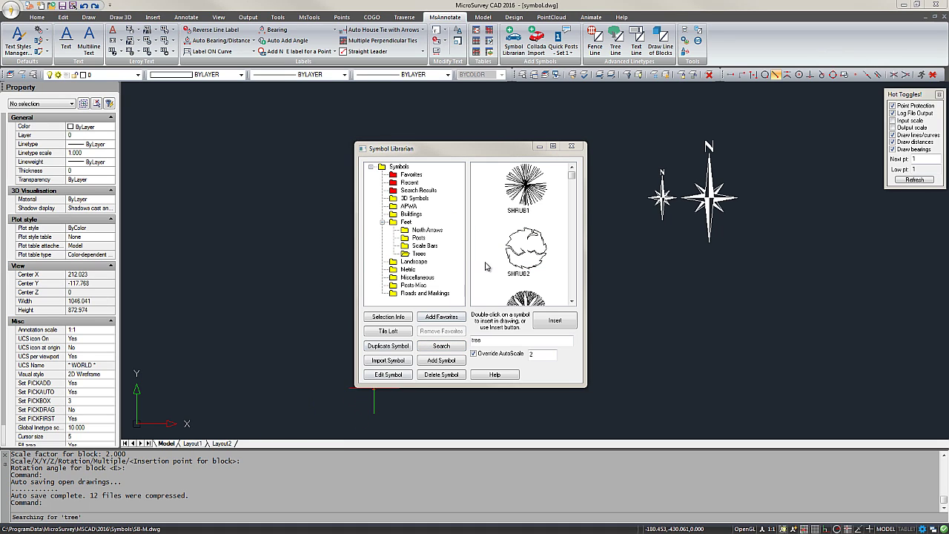
# Collapse Feet and scroll through the Miscellaneous and then Buildings symbol previews
pyautogui.click(382, 222)
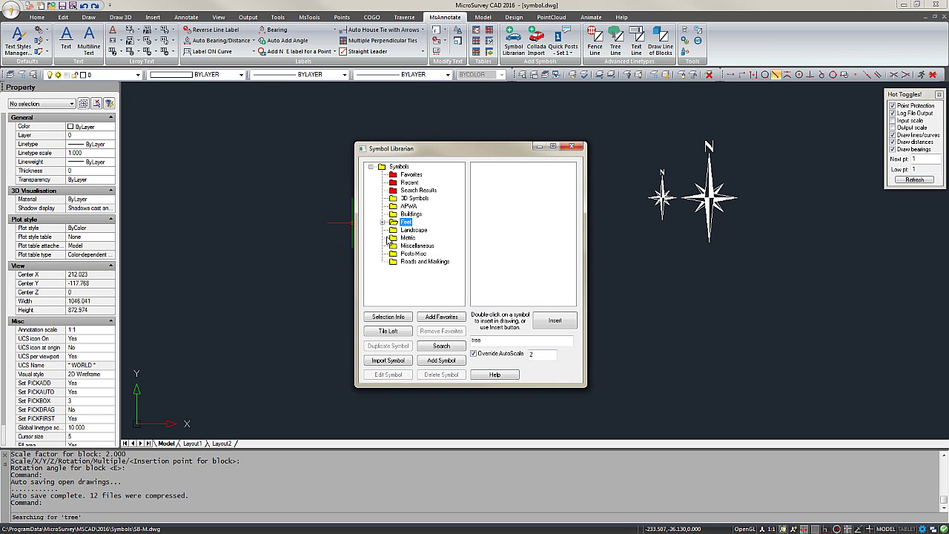
pyautogui.click(405, 247)
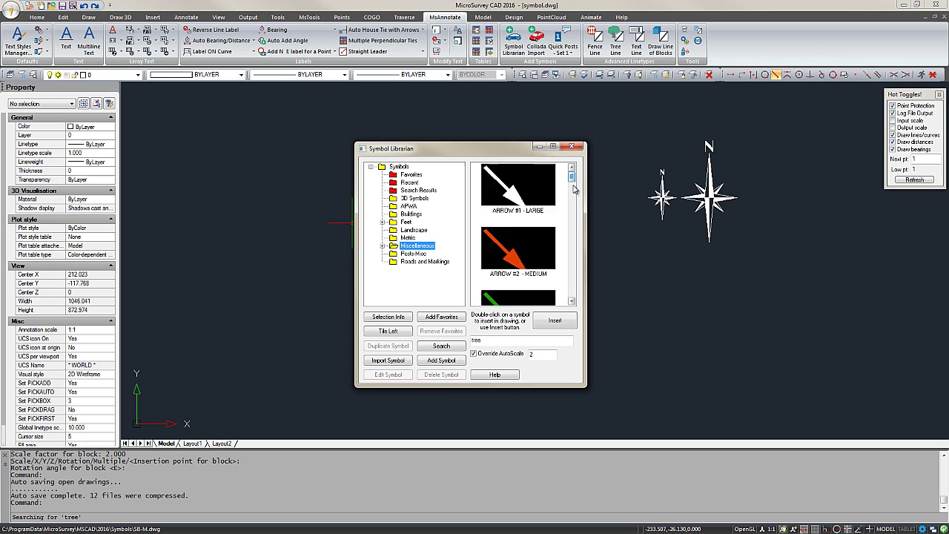
pyautogui.moveTo(572, 177); pyautogui.dragTo(572, 204)
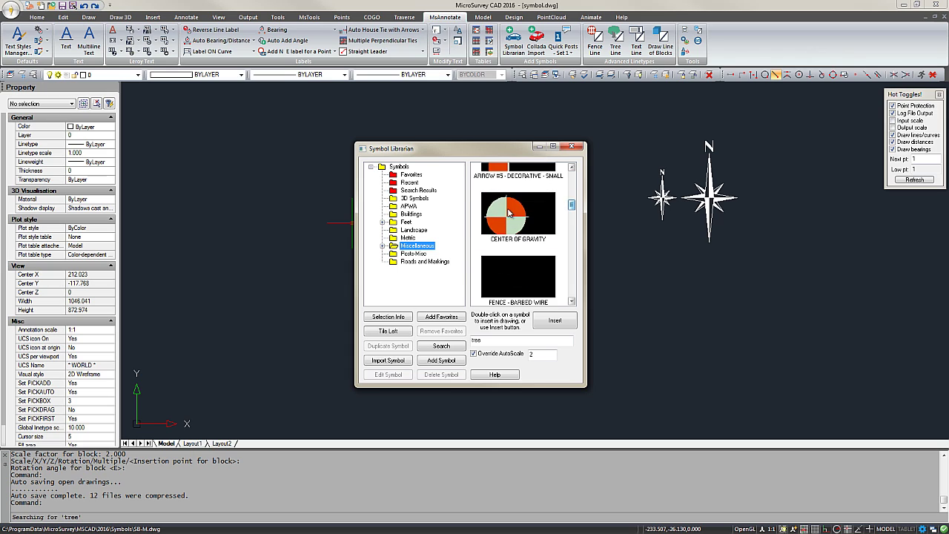
pyautogui.click(411, 214)
pyautogui.moveTo(571, 183); pyautogui.dragTo(569, 222)
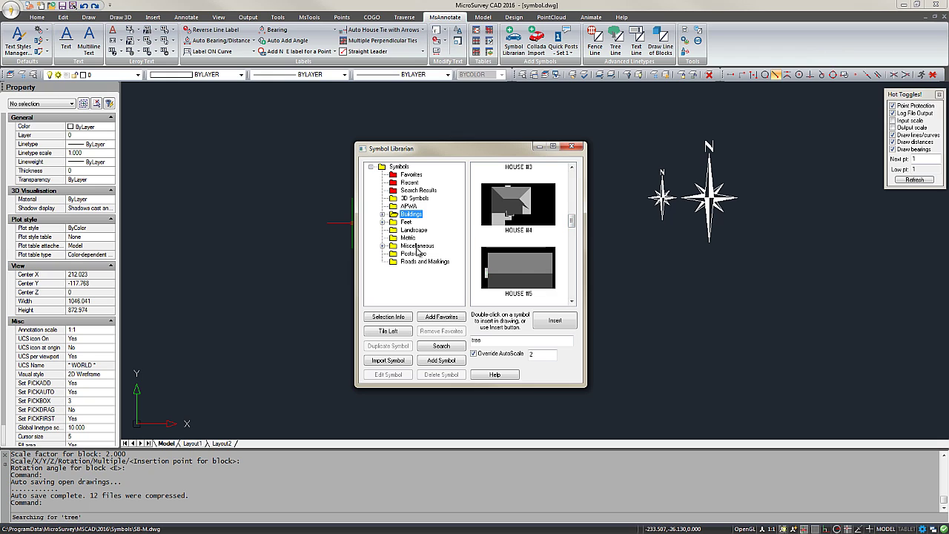